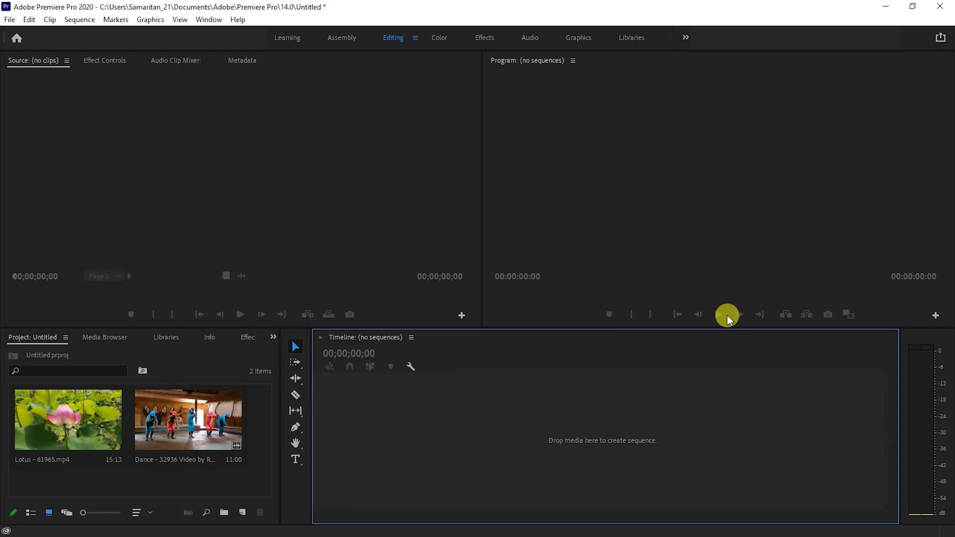
Build a Lotus sequence from the lotus clip and place a shortened new Adjustment Layer on V2 above it.
left_click(53, 415)
left_click_drag(53, 415, 521, 411)
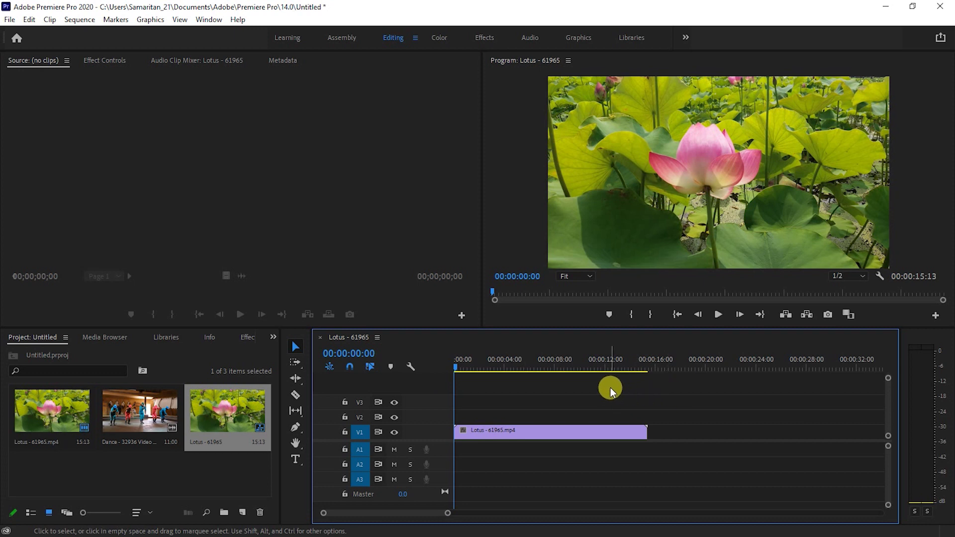
right_click(202, 477)
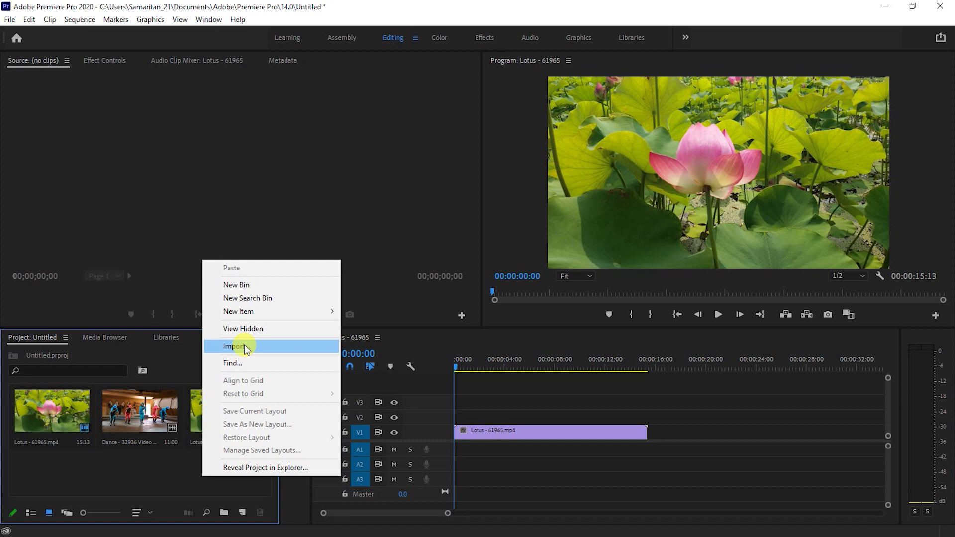
mouse_move(253, 309)
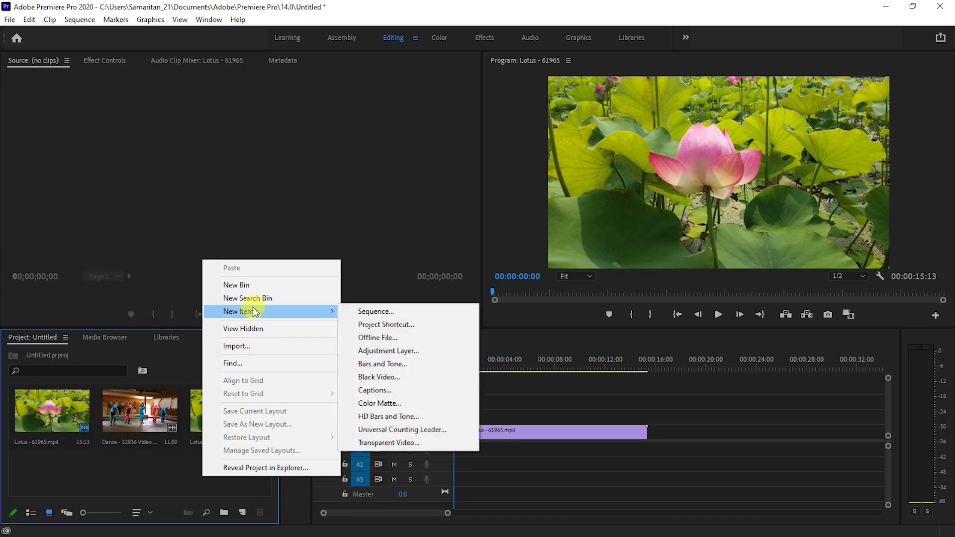
left_click(394, 351)
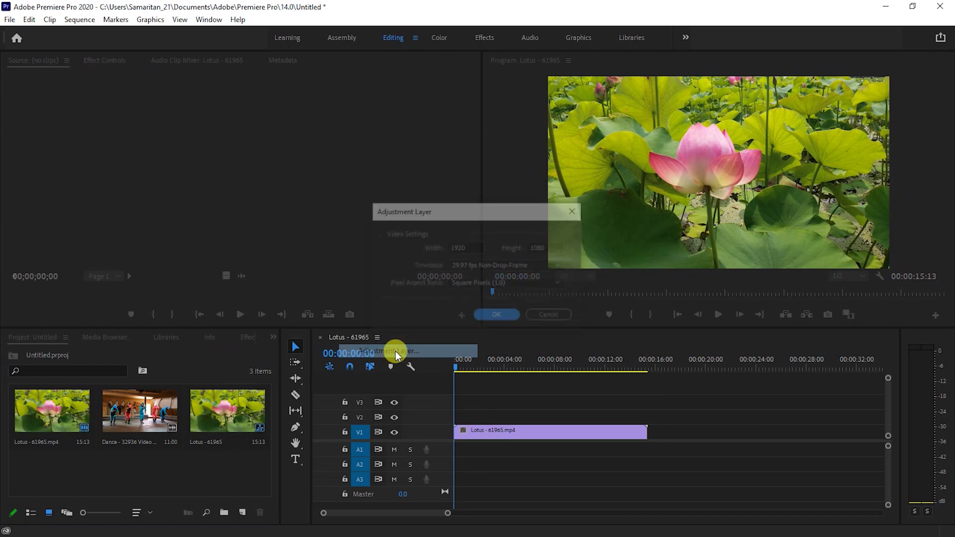
left_click(504, 314)
mouse_move(61, 454)
left_mouse_down()
mouse_move(288, 486)
mouse_move(473, 418)
left_mouse_up()
mouse_move(545, 416)
left_mouse_down()
mouse_move(529, 415)
mouse_move(565, 415)
left_mouse_up()
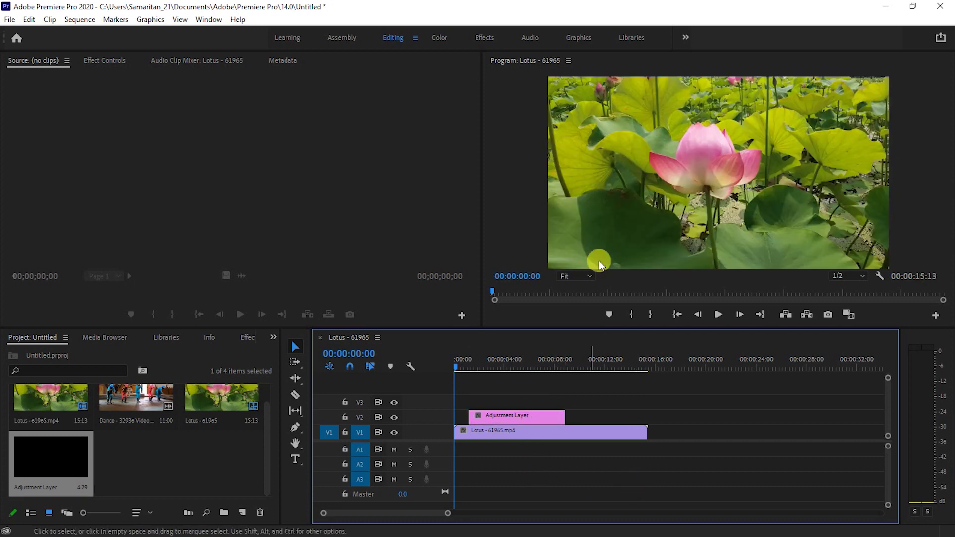
In the Effects workspace, drag Video Effects > Color Correction > Leave Color onto the Adjustment Layer.
left_click(486, 37)
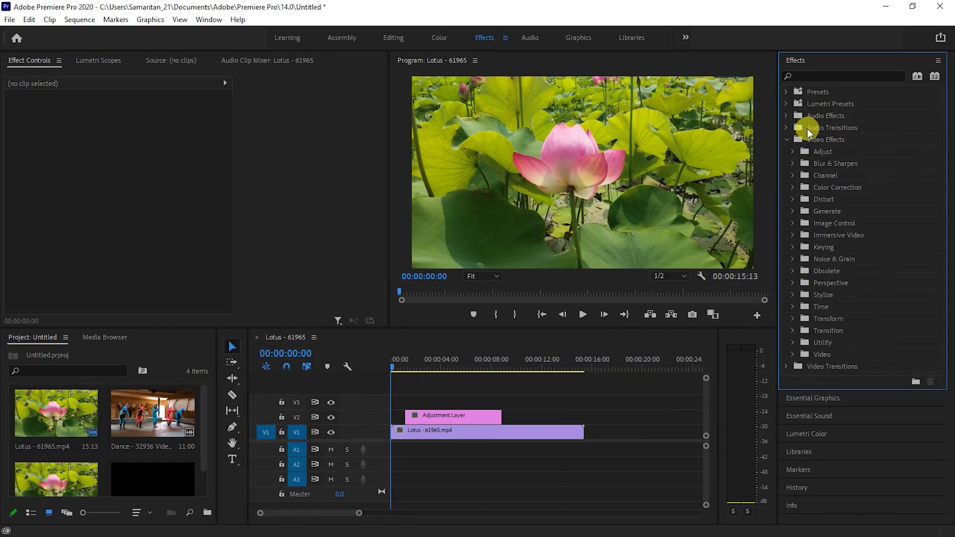
left_click(787, 141)
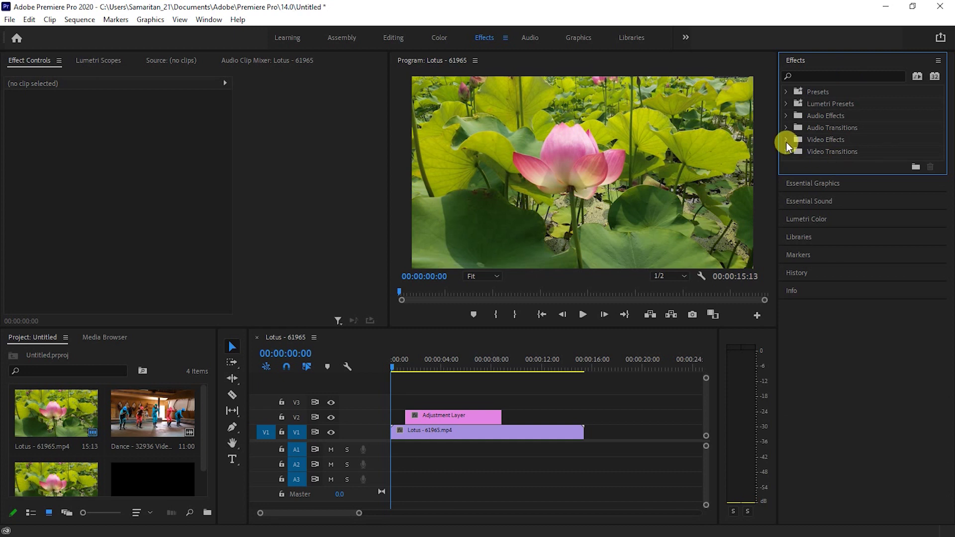
left_click(787, 141)
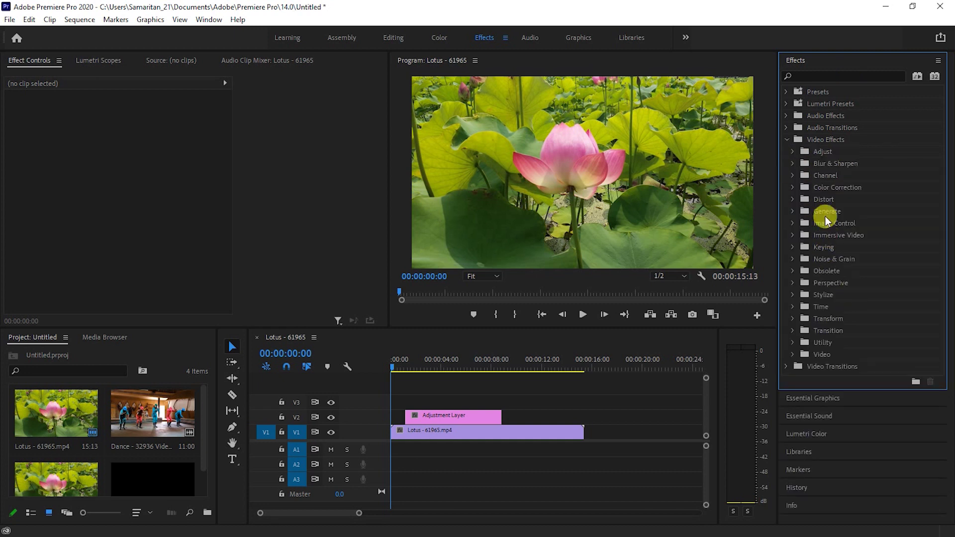
left_click(793, 188)
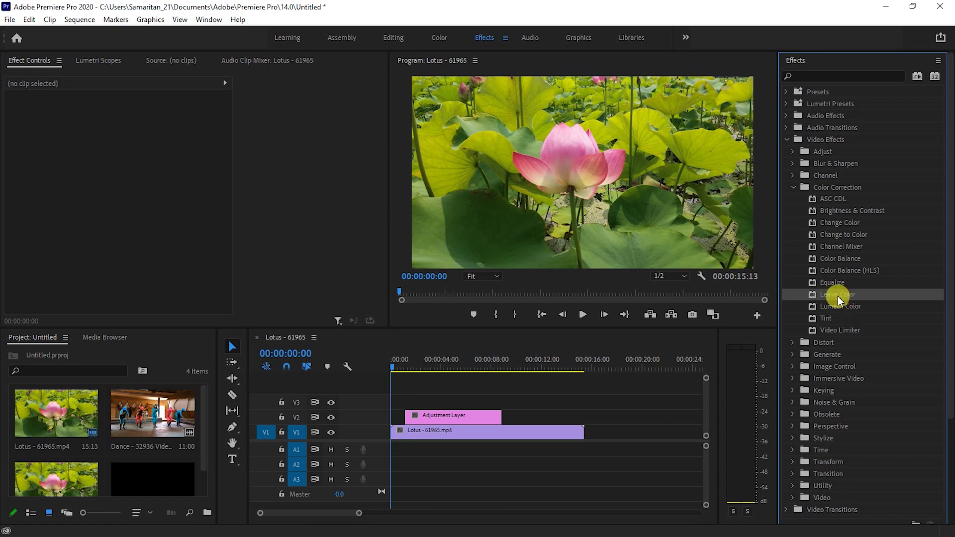
left_click_drag(837, 297, 431, 418)
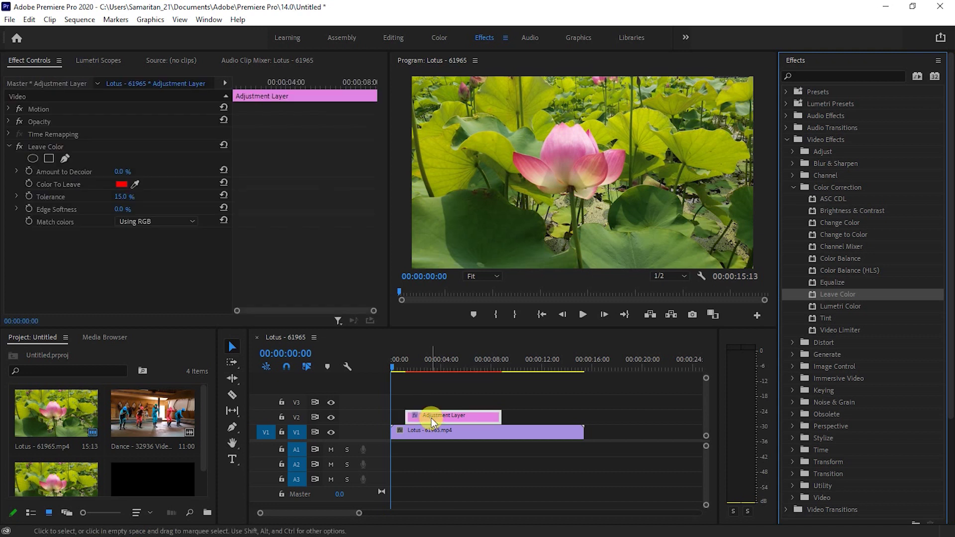
Eyedrop the pink lotus petal as Color To Leave and set Amount to Decolor to 100%.
left_click_drag(405, 368, 417, 371)
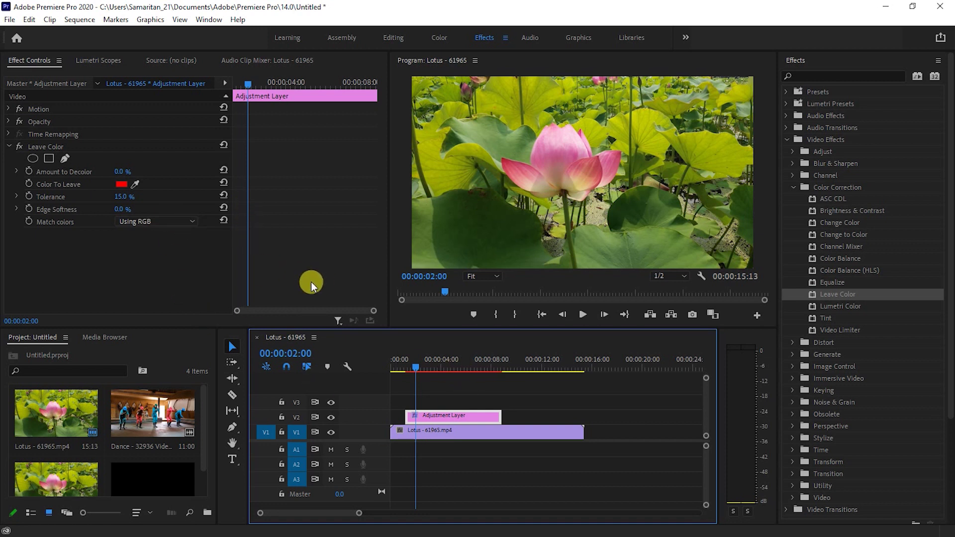
left_click(135, 183)
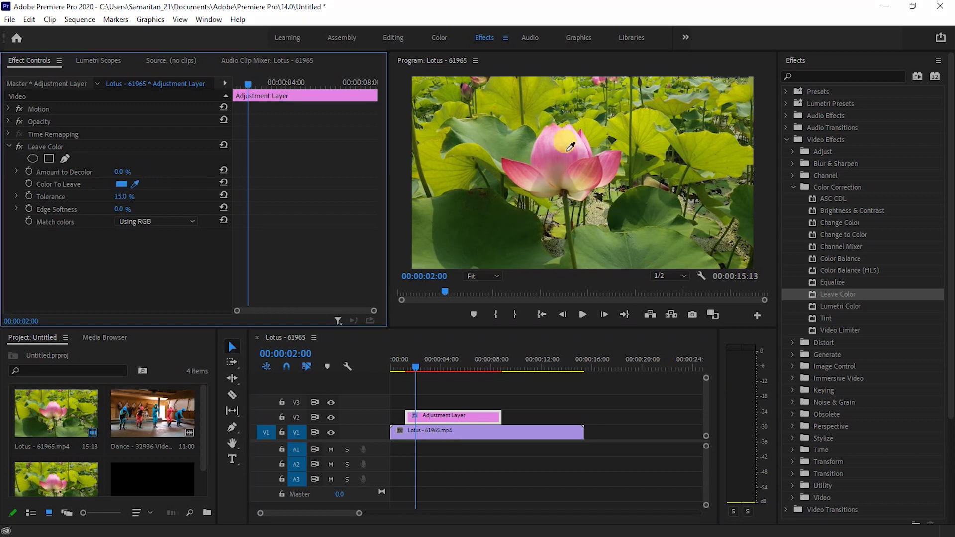
left_click(594, 158)
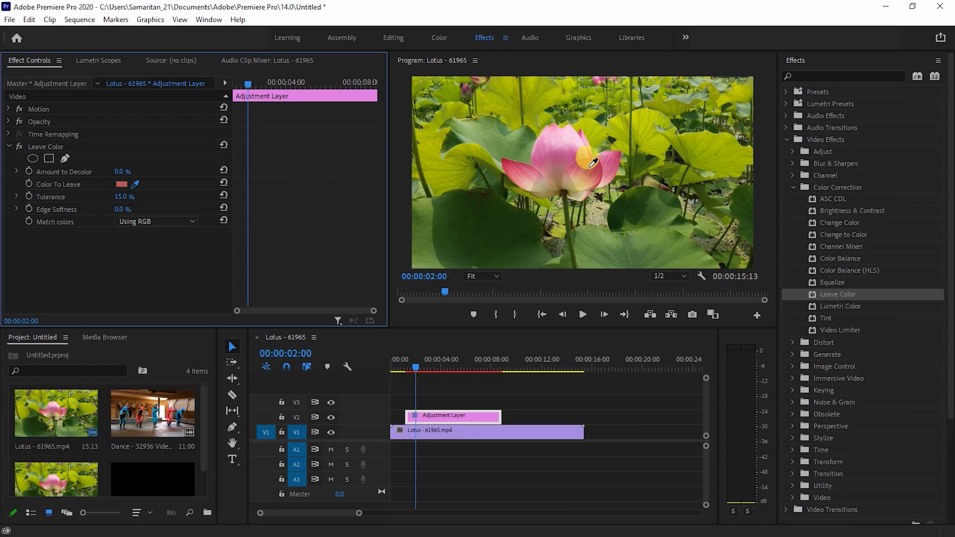
left_click(592, 164)
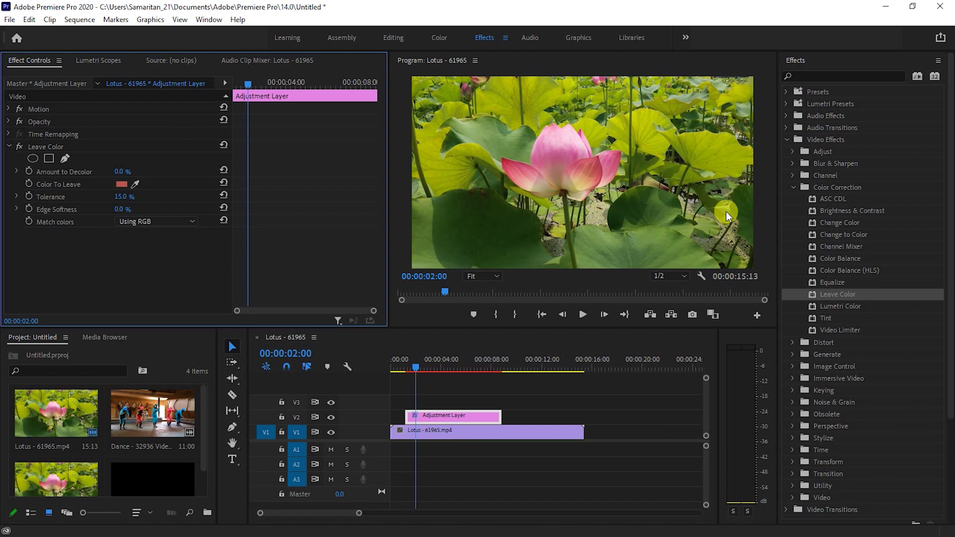
left_click(414, 367)
left_click_drag(414, 366, 434, 369)
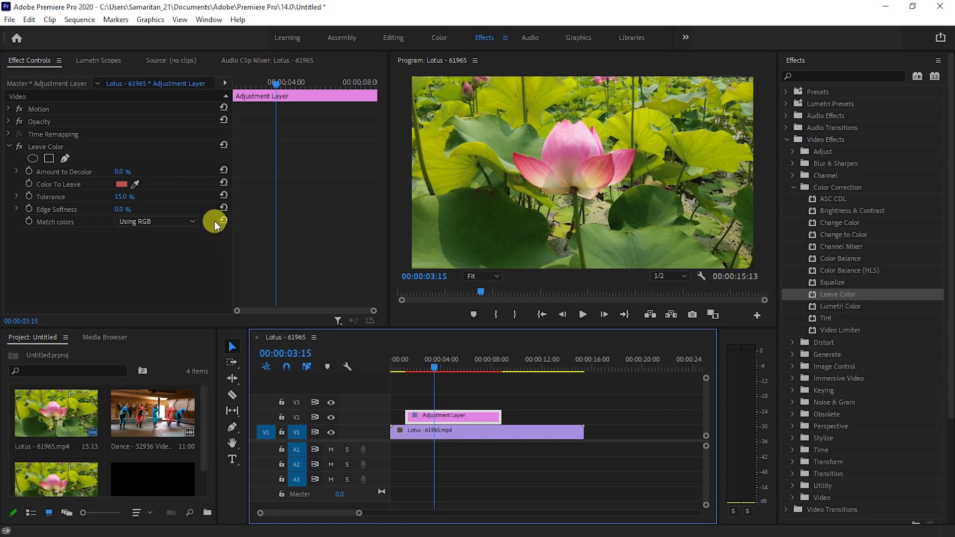
left_click_drag(135, 185, 644, 209)
mouse_move(122, 196)
left_mouse_down()
mouse_move(122, 175)
mouse_move(172, 172)
left_mouse_up()
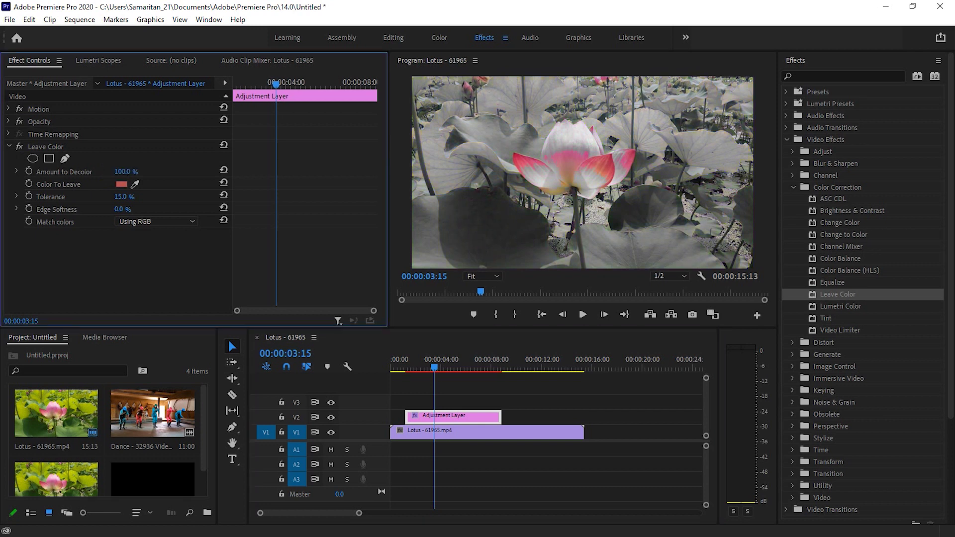
Set Leave Color's Match colors to Using Hue, Edge Softness to 7.0% and Tolerance to 0.0%.
left_click(295, 339)
left_click(171, 222)
left_click(158, 245)
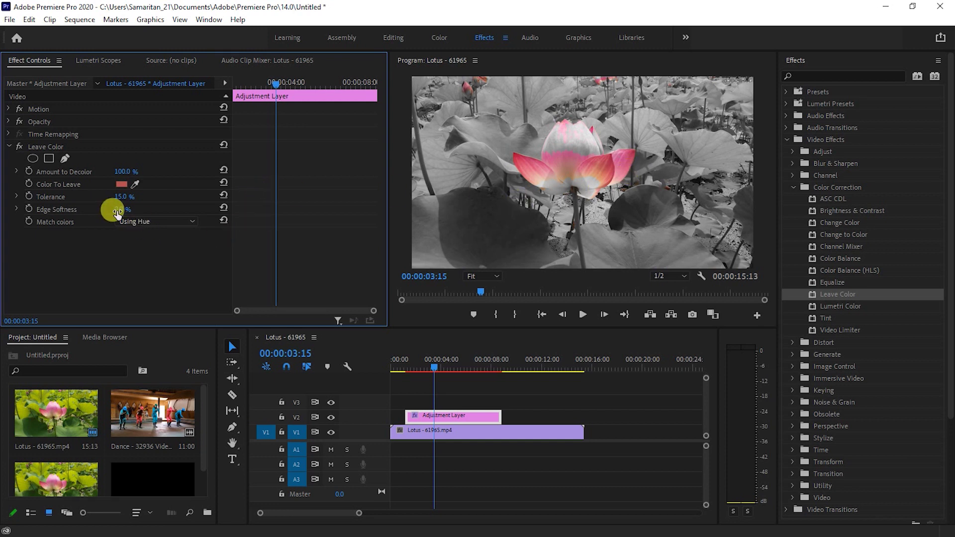
left_click_drag(122, 212, 375, 253)
left_click_drag(123, 196, 124, 196)
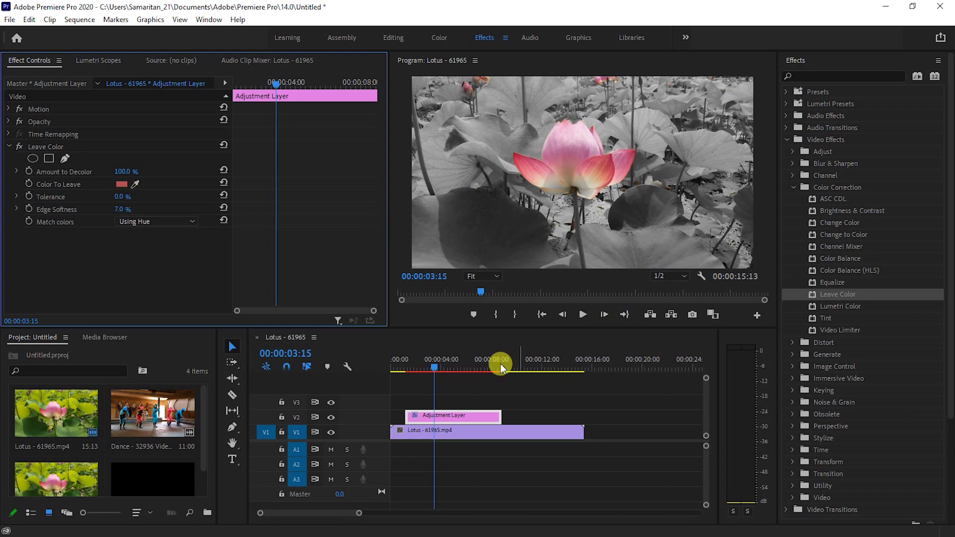
left_click_drag(425, 366, 402, 369)
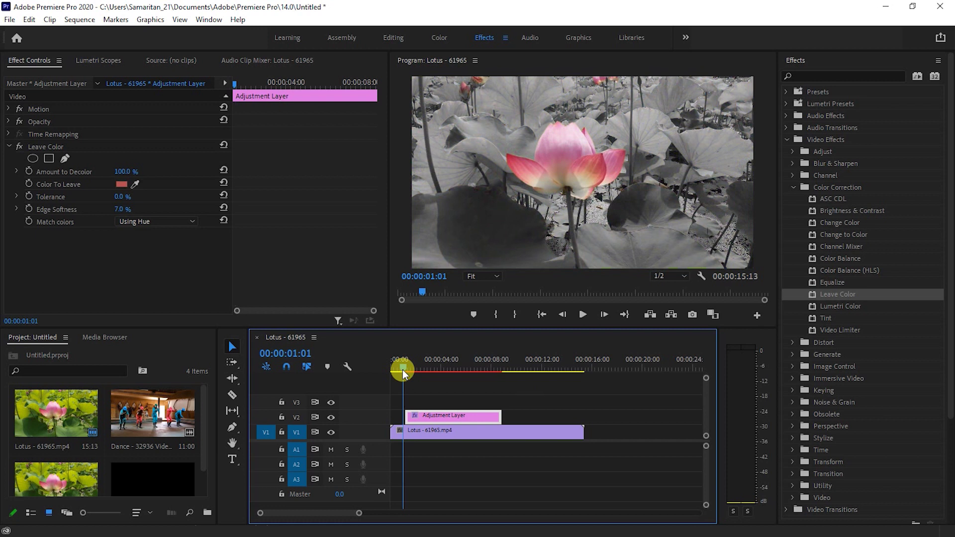
Play back the colour-isolated lotus and shorten the first adjustment layer.
key("space")
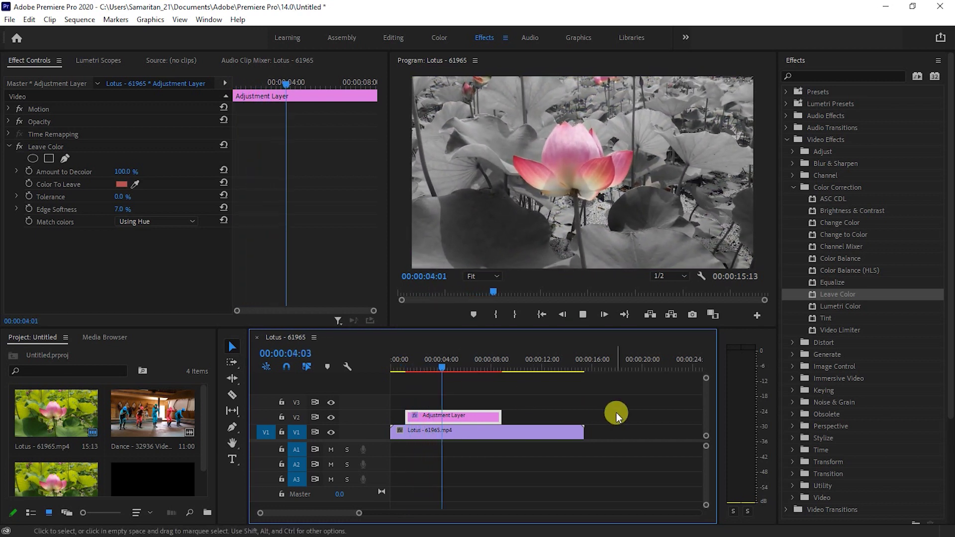
key("space")
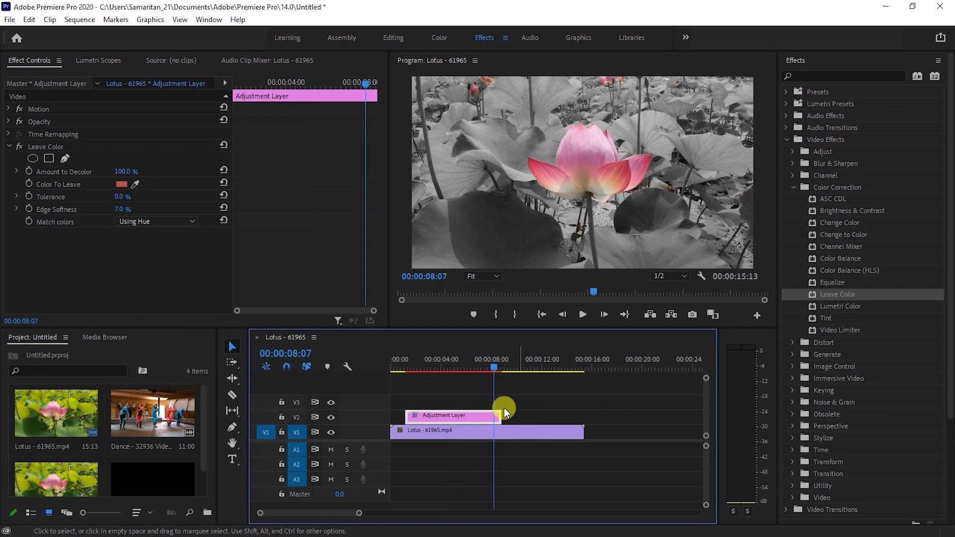
left_click_drag(501, 416, 466, 417)
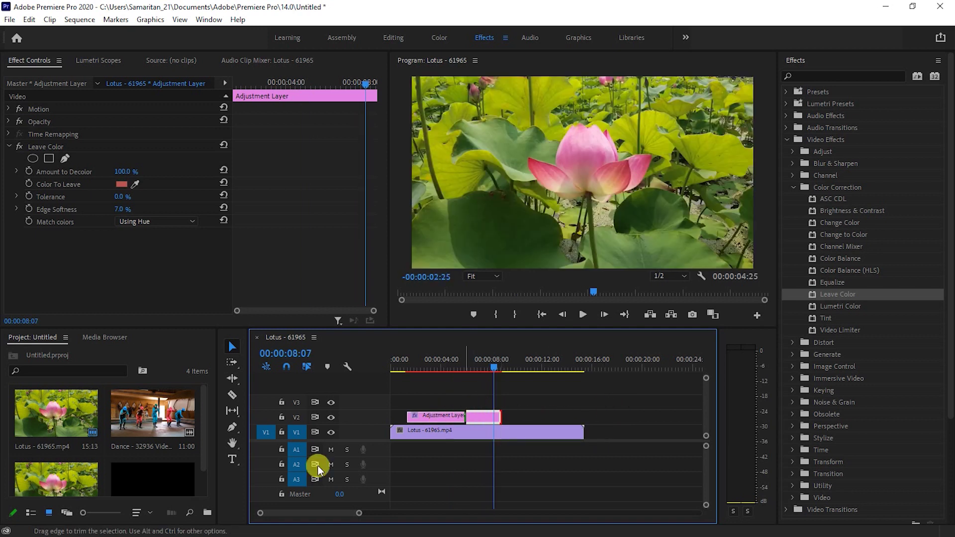
Create a second Adjustment Layer, place it on V2 after the first, and apply Leave Color.
right_click(186, 471)
mouse_move(217, 307)
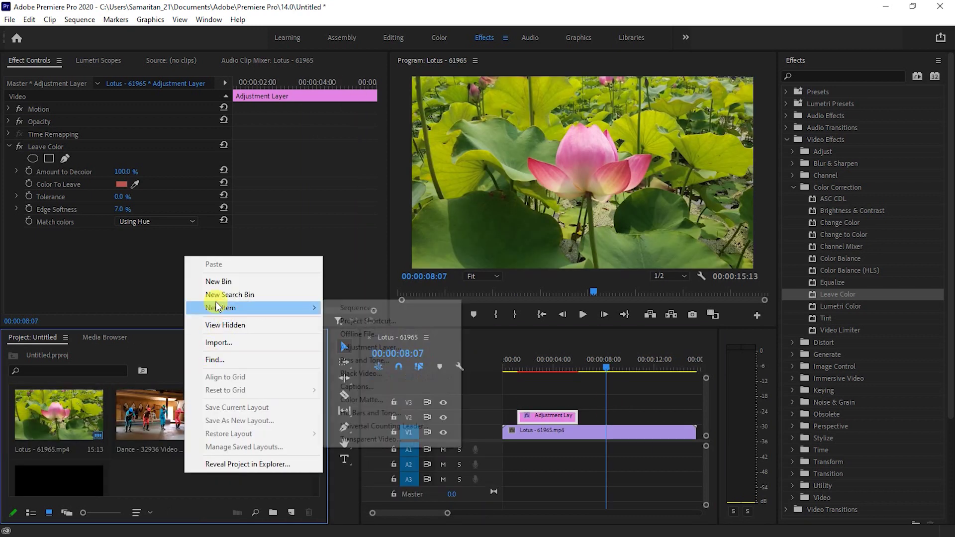
left_click(419, 347)
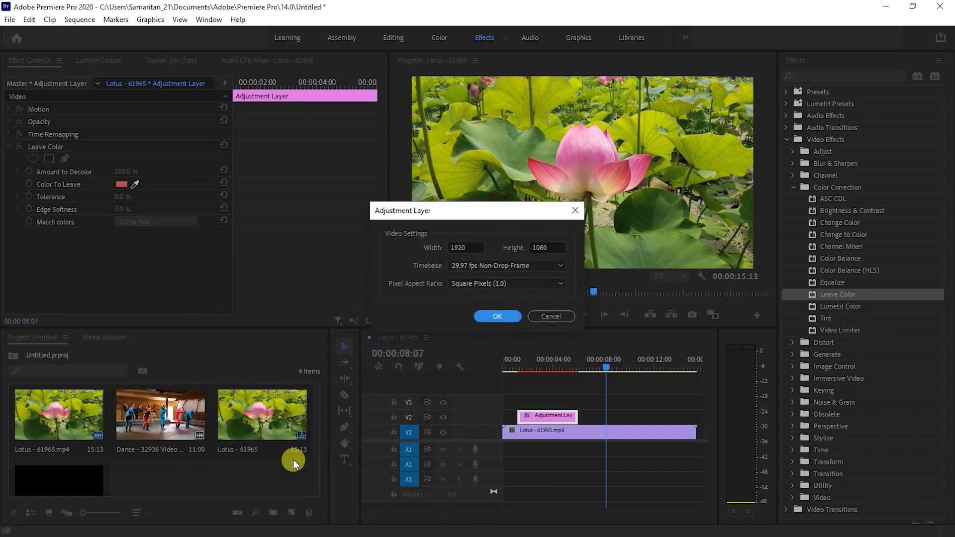
left_click(498, 317)
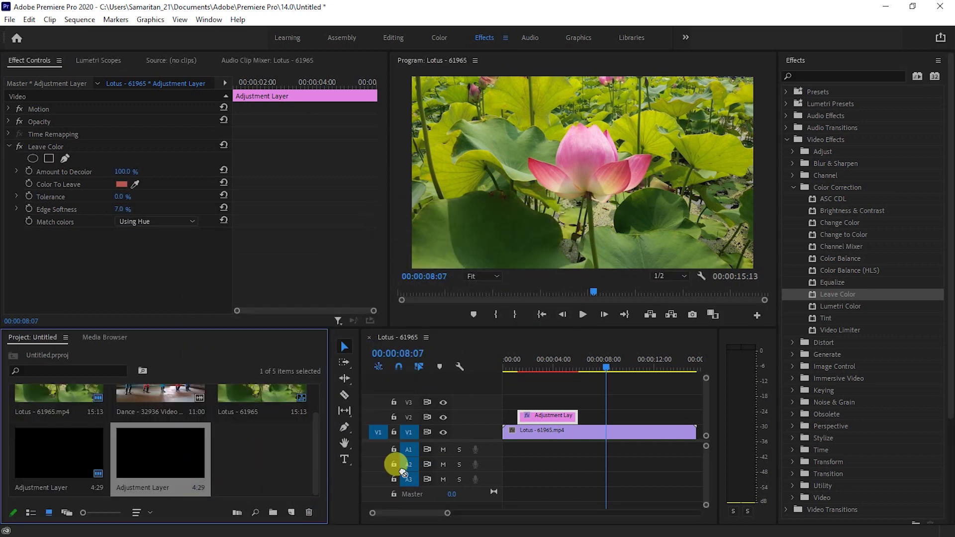
left_click_drag(402, 472, 619, 416)
left_click_drag(355, 380, 208, 381)
left_click_drag(827, 297, 487, 415)
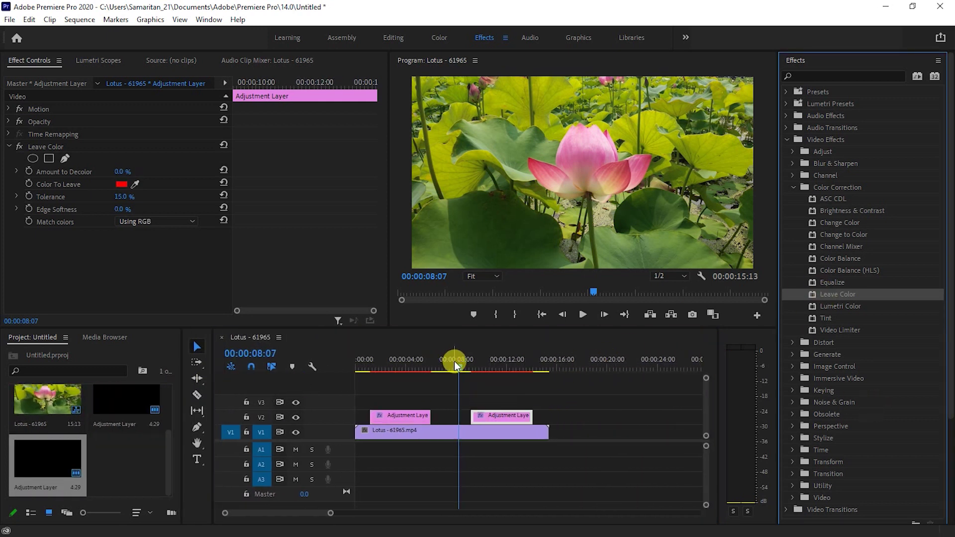
left_click_drag(455, 362, 496, 365)
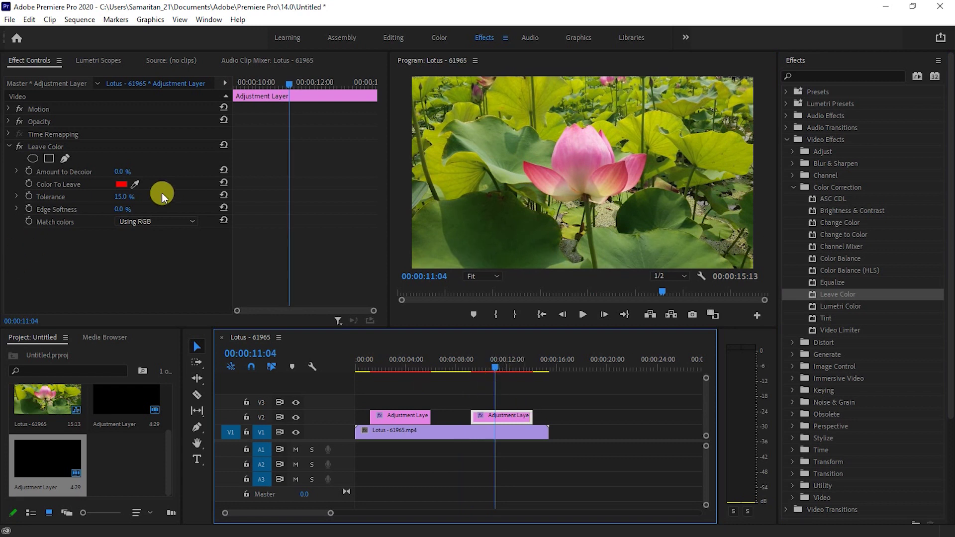
Eyedrop the green leaf as Color To Leave, match Using Hue, and set Amount to Decolor to 100%.
left_click(135, 184)
left_click(495, 212)
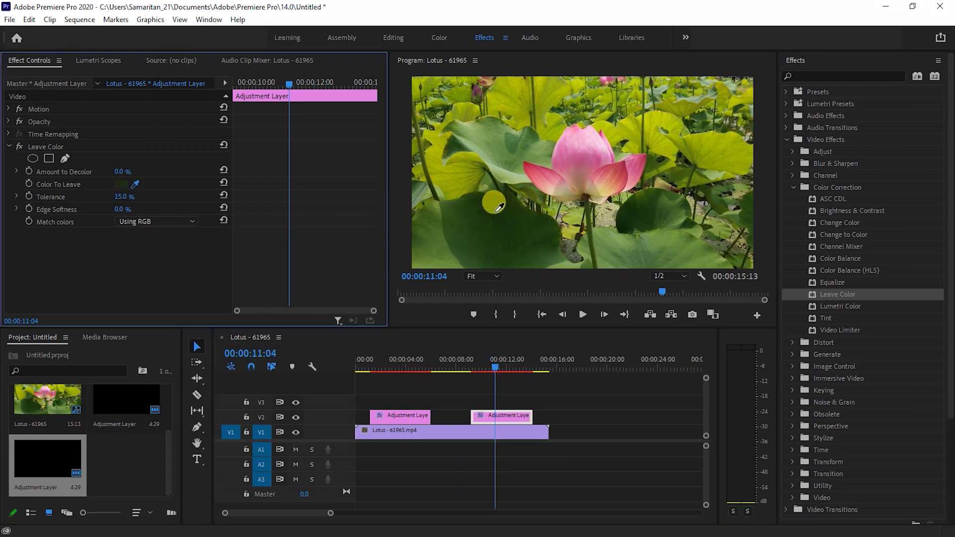
left_click(151, 222)
left_click(148, 243)
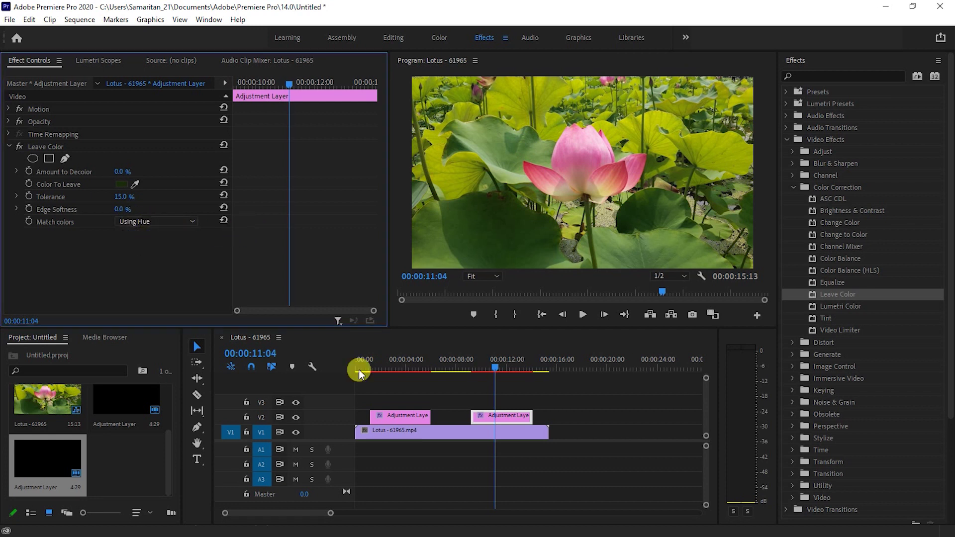
left_click_drag(491, 362, 483, 366)
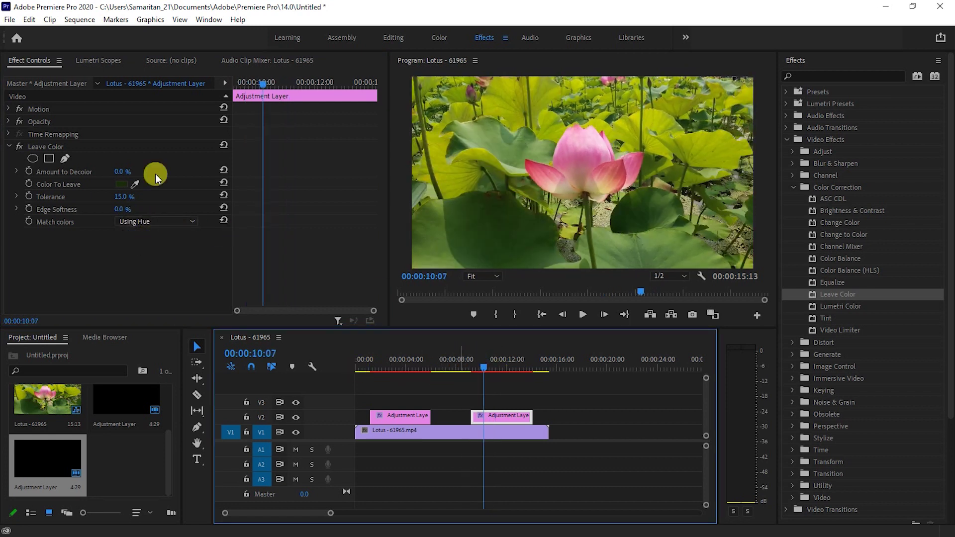
left_click(123, 172)
type("100")
key("Return")
Set Tolerance to 3% and Edge Softness to 9%, then play back the lotus section.
mouse_move(123, 172)
left_mouse_down()
mouse_move(115, 172)
mouse_move(137, 171)
left_mouse_up()
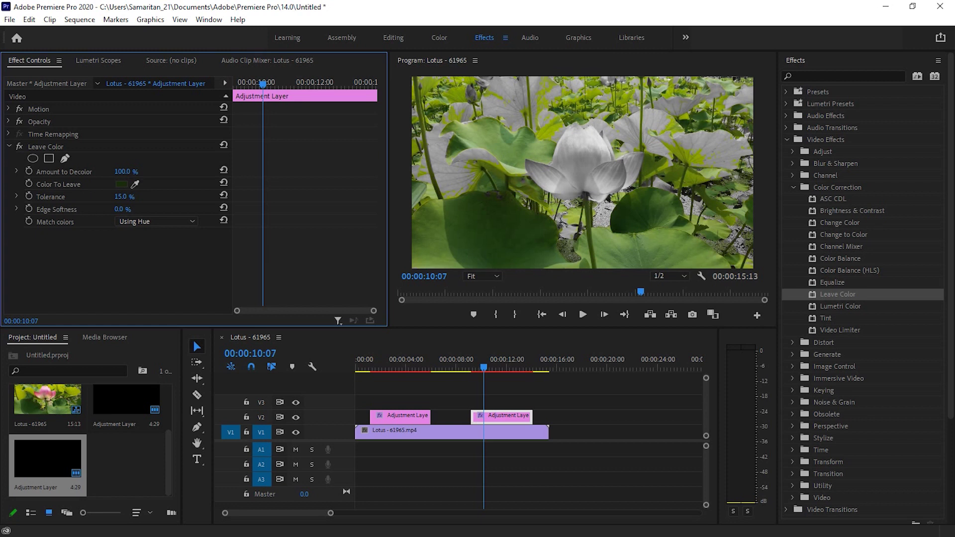
left_click(485, 371)
left_click_drag(488, 371, 497, 371)
left_click_drag(122, 209, 127, 209)
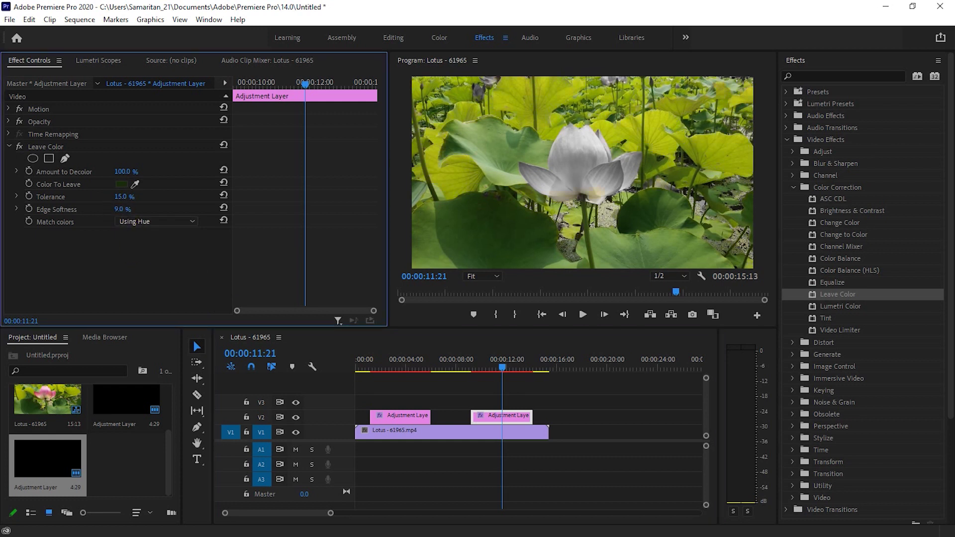
left_click(548, 235)
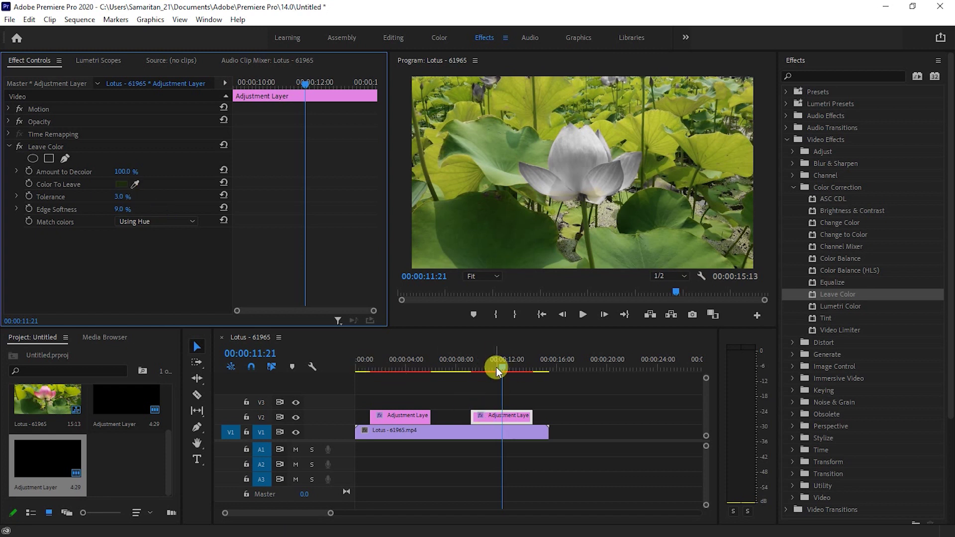
left_click(458, 368)
key("space")
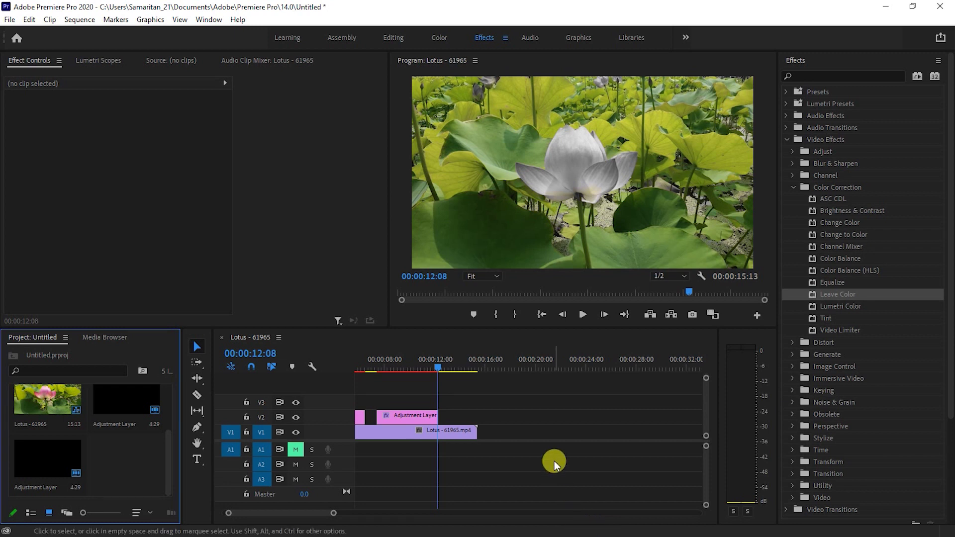
Place the Dance clip on V1 right after the Lotus clip, extending the sequence to 00:00:27:11.
mouse_move(126, 411)
left_mouse_down()
mouse_move(490, 473)
mouse_move(490, 452)
left_mouse_up()
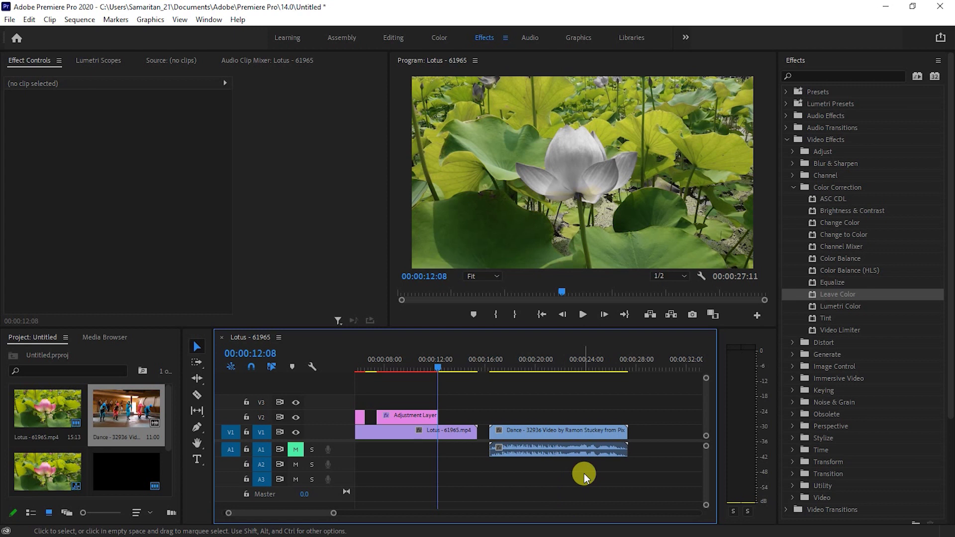
Alt-drag a copy of the Leave Color adjustment layer onto V2 over the Dance clip.
left_click(414, 416)
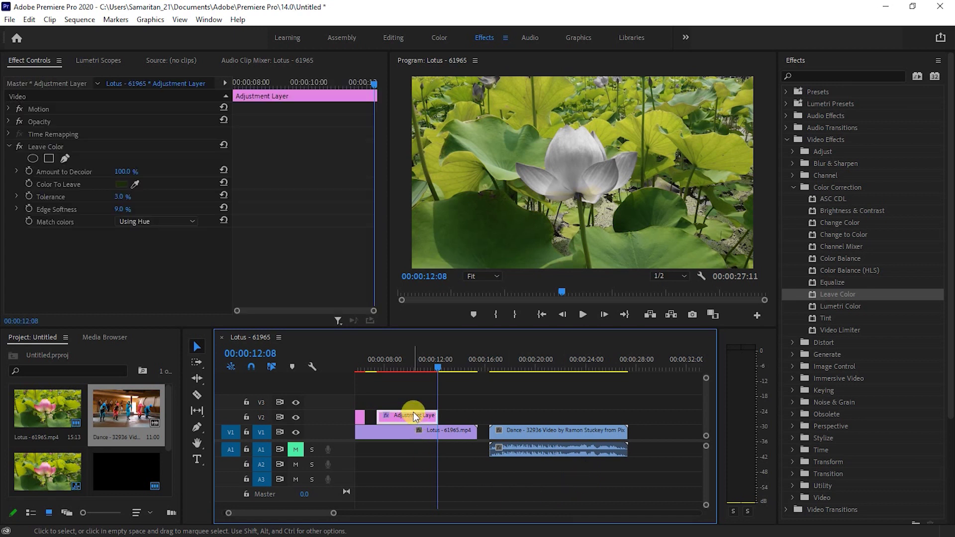
left_click_drag(416, 416, 538, 418)
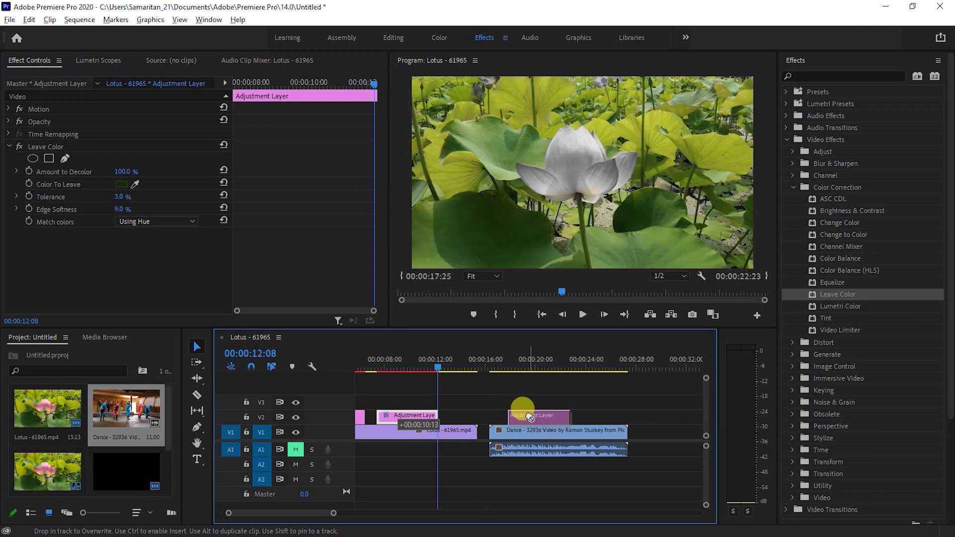
left_click(503, 371)
key("space")
key("space")
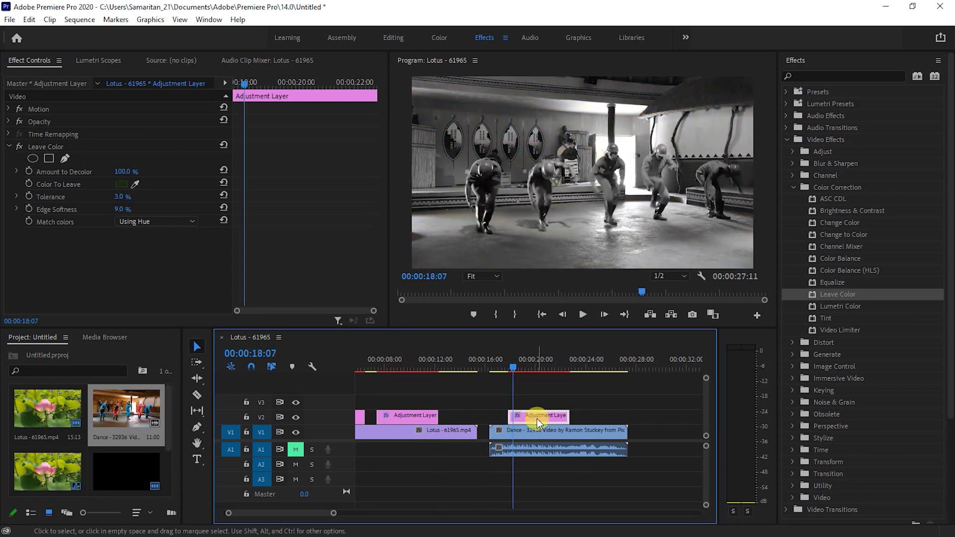
Eyedrop a blue costume as Color To Leave, keep hue matching, and preview the dance.
left_click(135, 188)
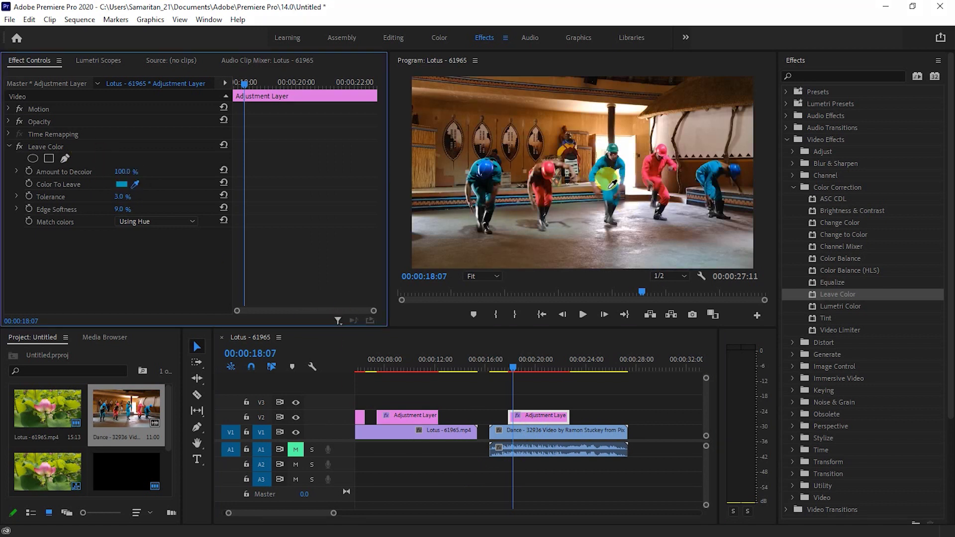
left_click(170, 227)
left_click(162, 250)
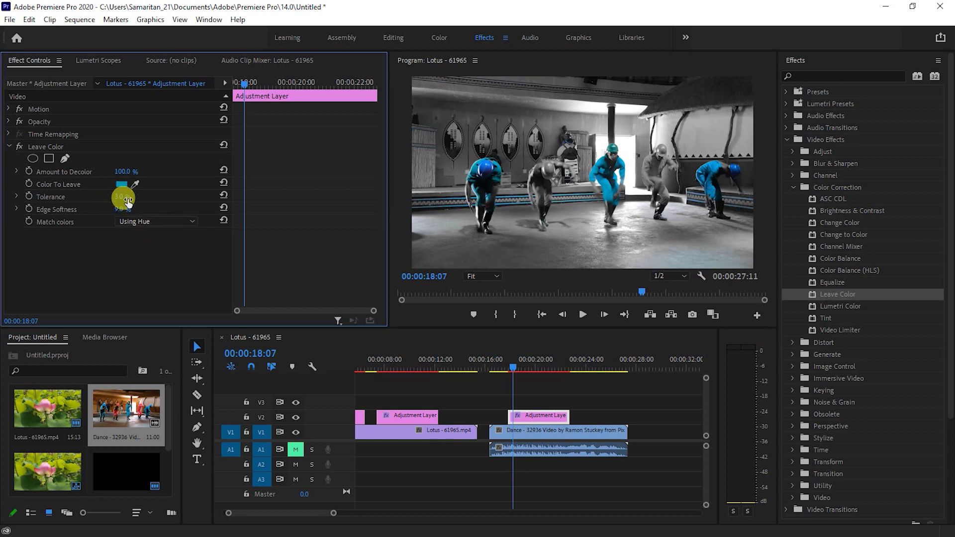
key("space")
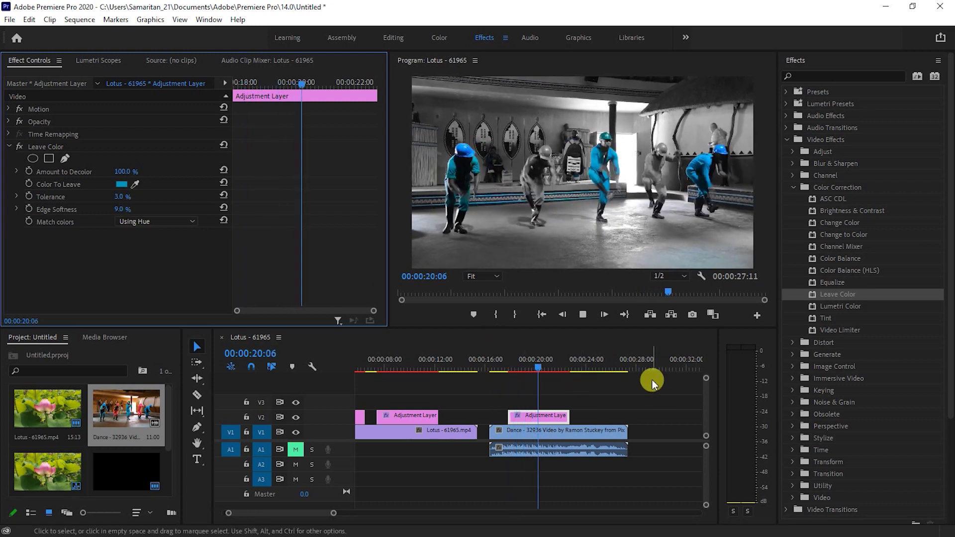
key("space")
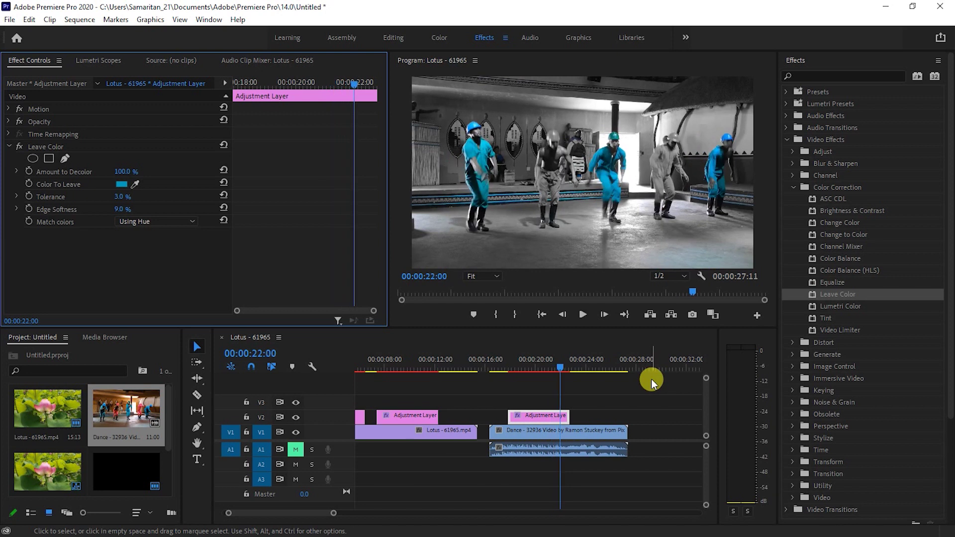
key("space")
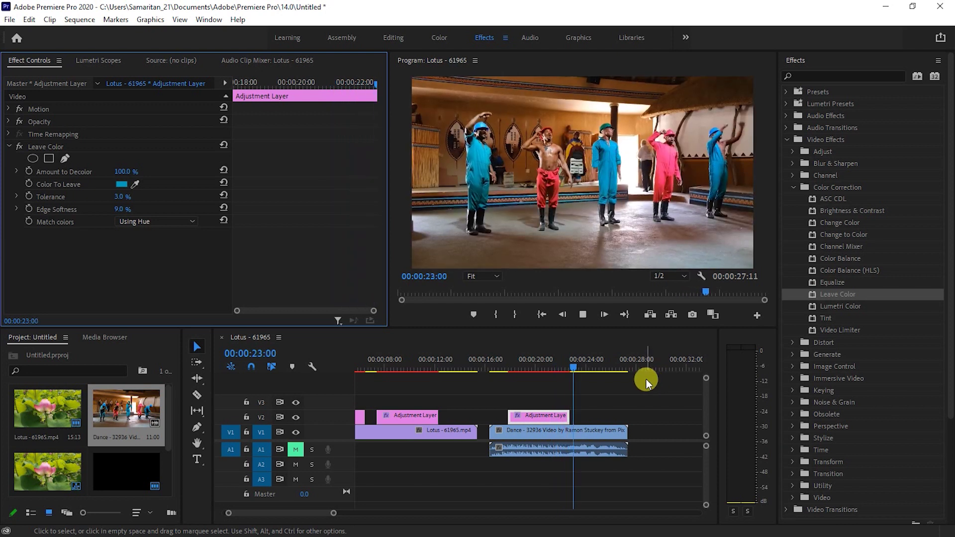
key("space")
Alt-drag a fourth adjustment layer copy later over the Dance clip, eyedrop a red costume, and review playback.
left_click(538, 417)
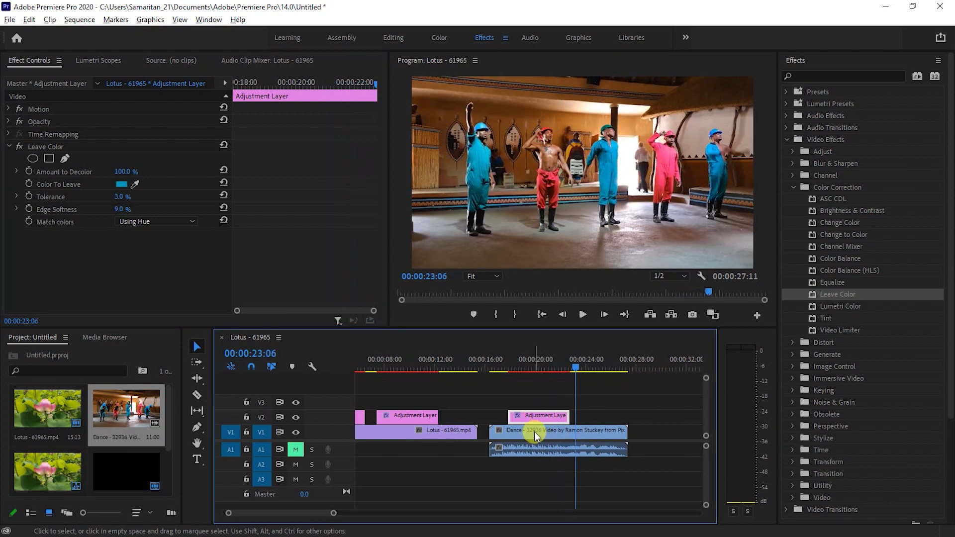
mouse_move(531, 420)
left_mouse_down()
mouse_move(604, 416)
mouse_move(544, 417)
mouse_move(582, 420)
mouse_move(571, 418)
left_mouse_up()
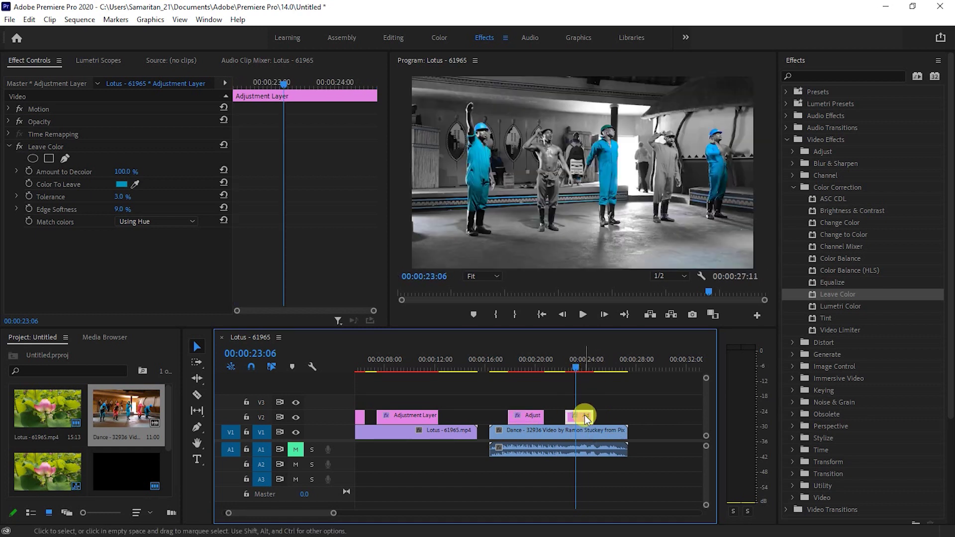
left_click_drag(135, 184, 150, 180)
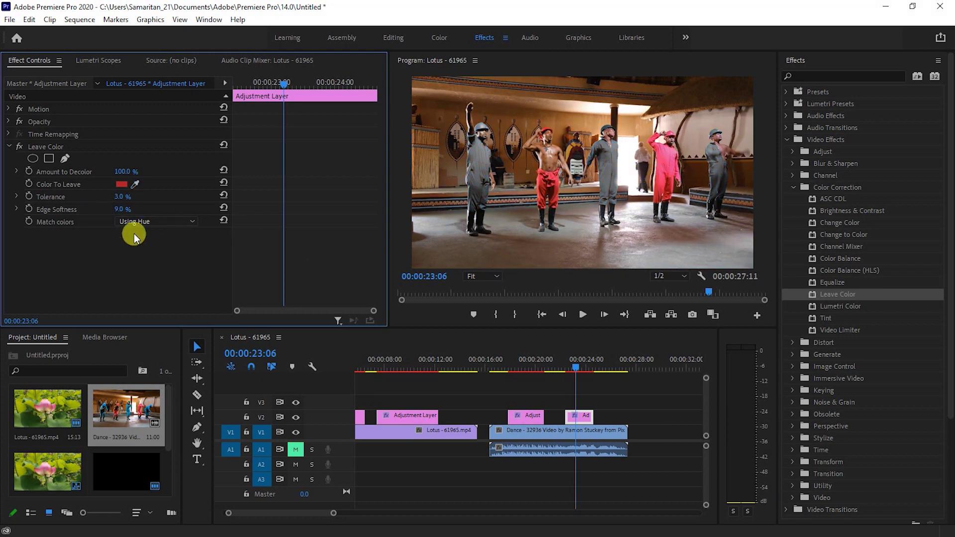
key("space")
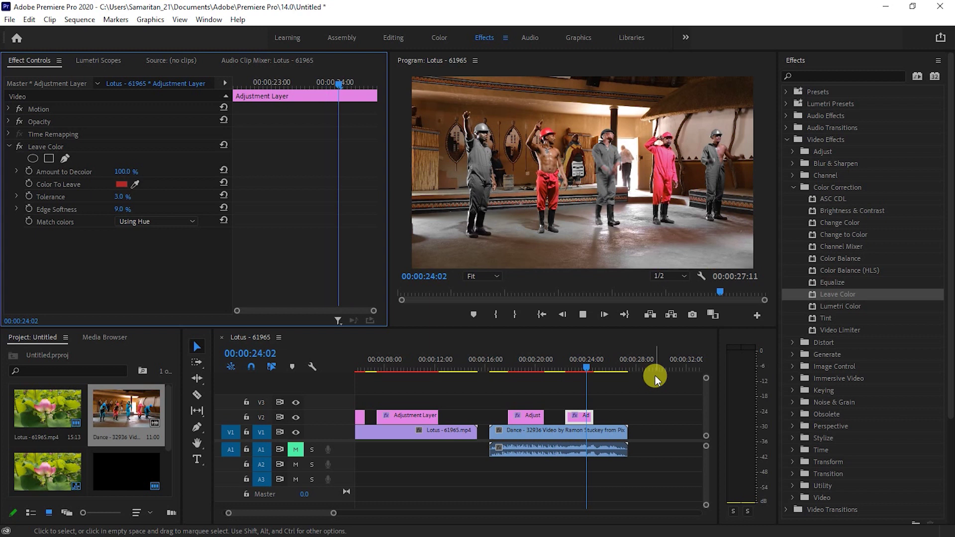
left_click_drag(576, 368, 570, 368)
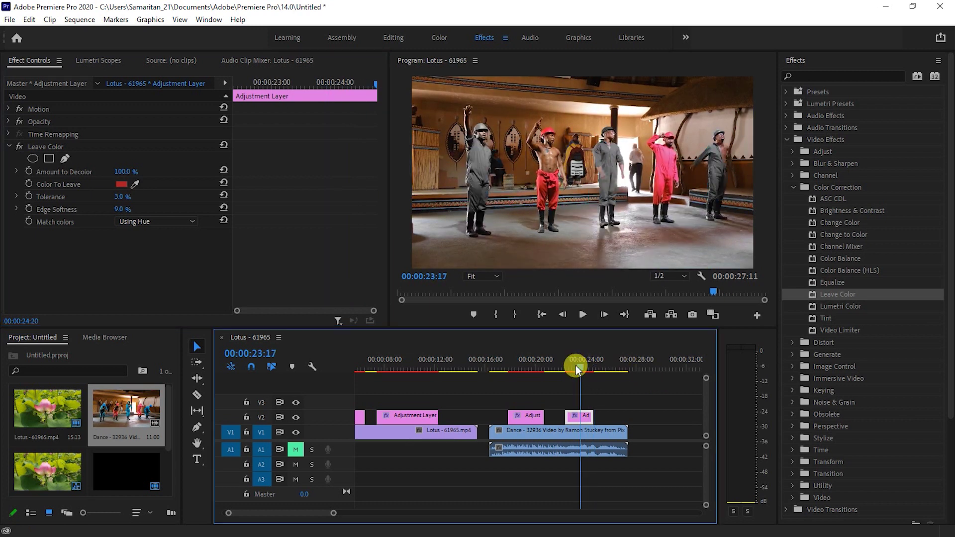
key("space")
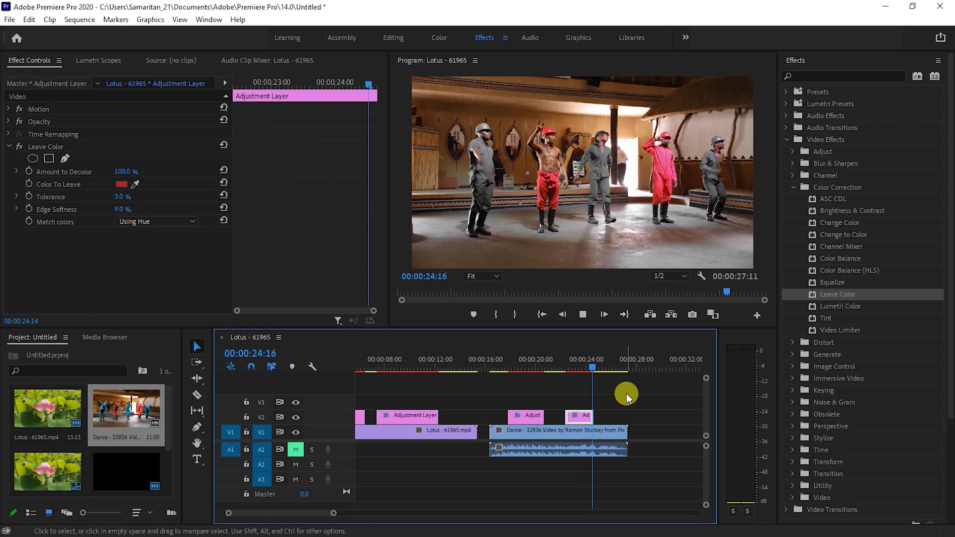
key("space")
left_click_drag(597, 368, 492, 372)
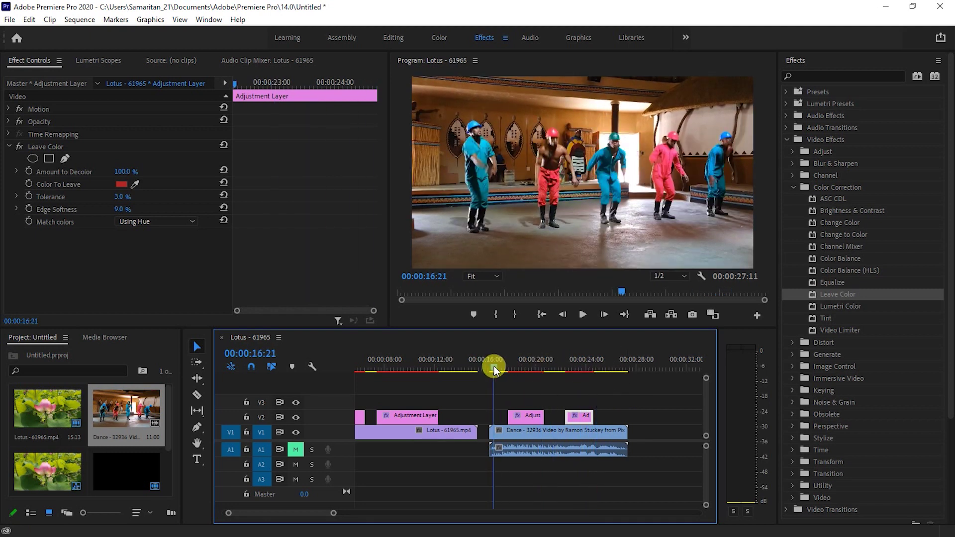
key("space")
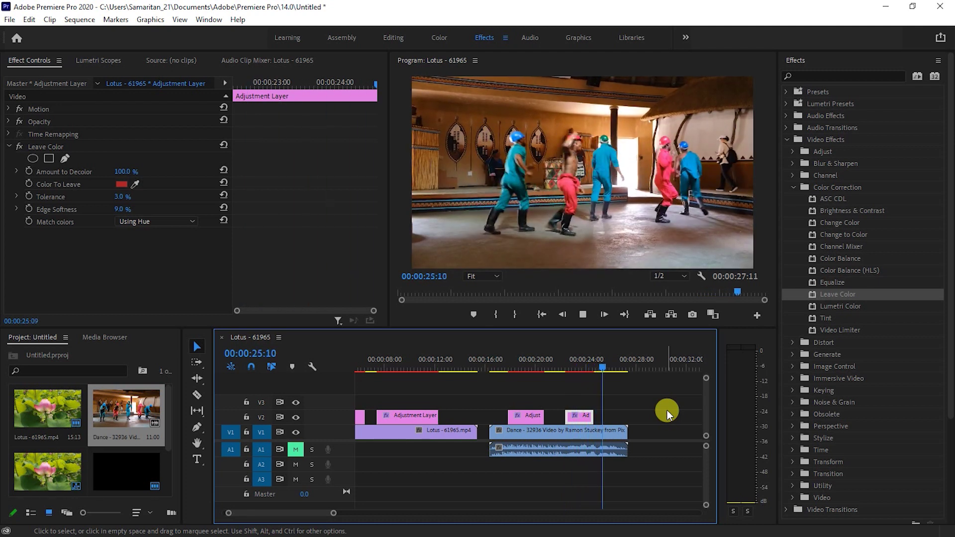
key("space")
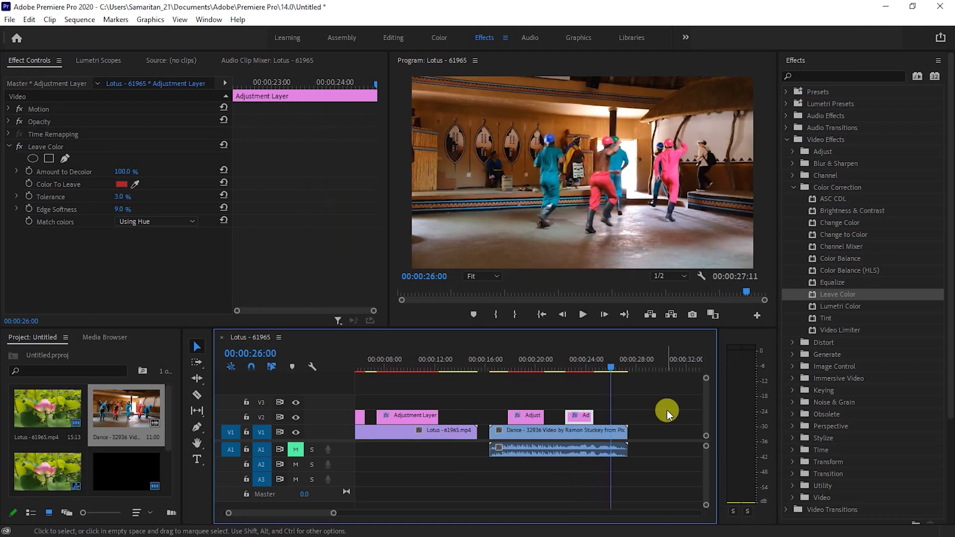